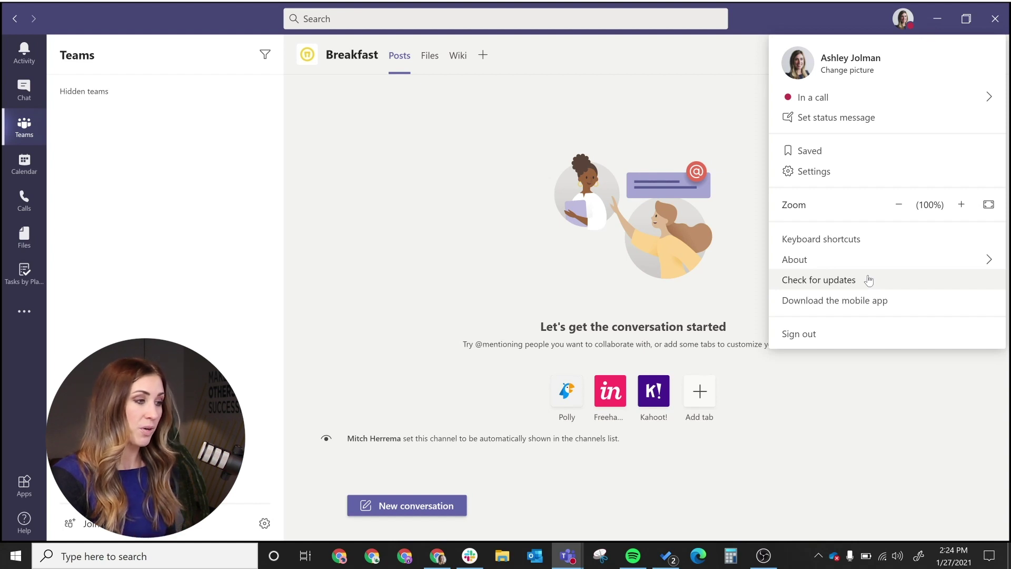
# Check in the general settings that the new meeting experience is turned on, and go back to the Breakout Session Demo meeting.
pyautogui.click(825, 175)
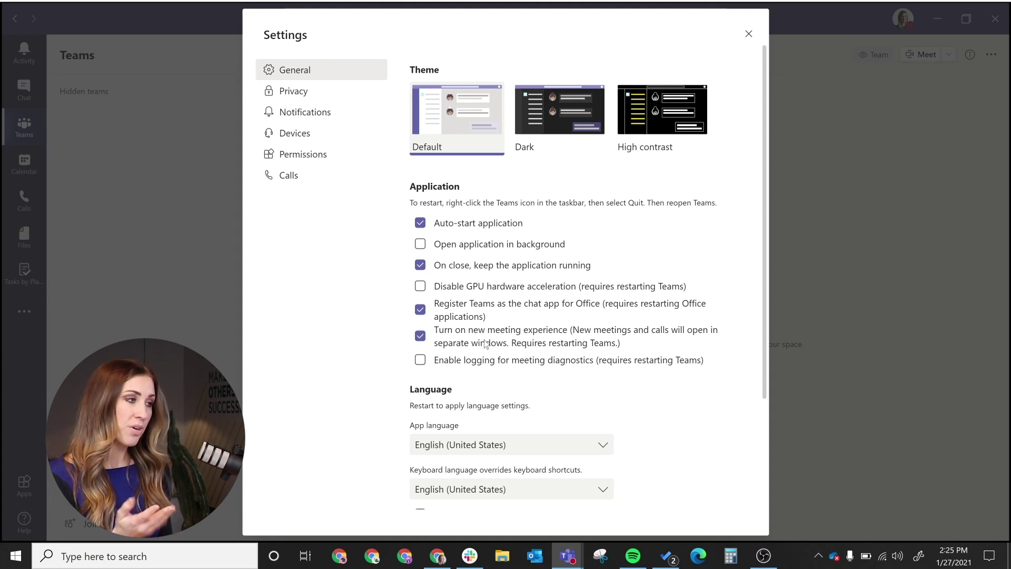
pyautogui.click(750, 34)
pyautogui.click(938, 19)
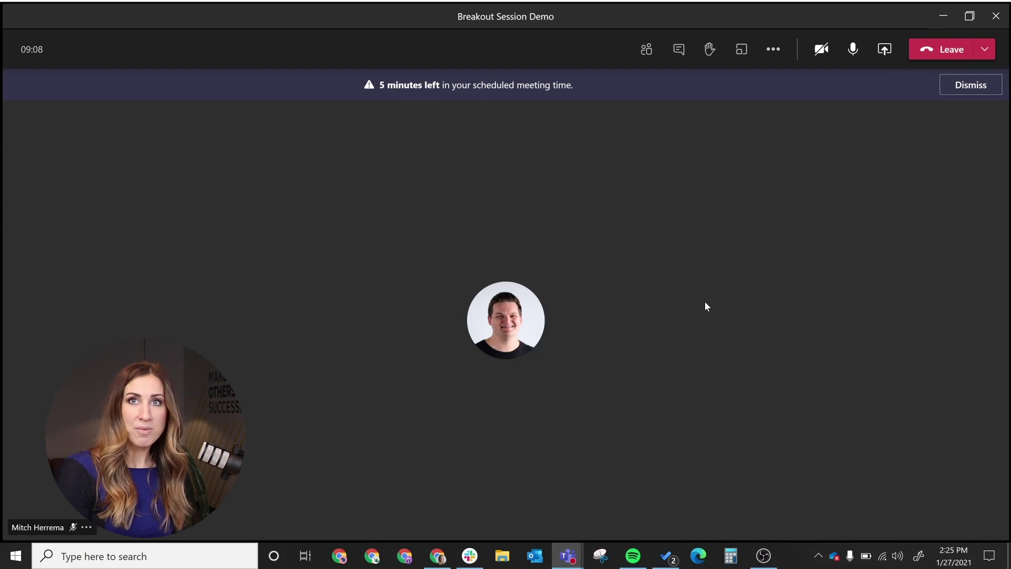
# Create 2 breakout rooms in the meeting with participants assigned manually.
pyautogui.click(741, 50)
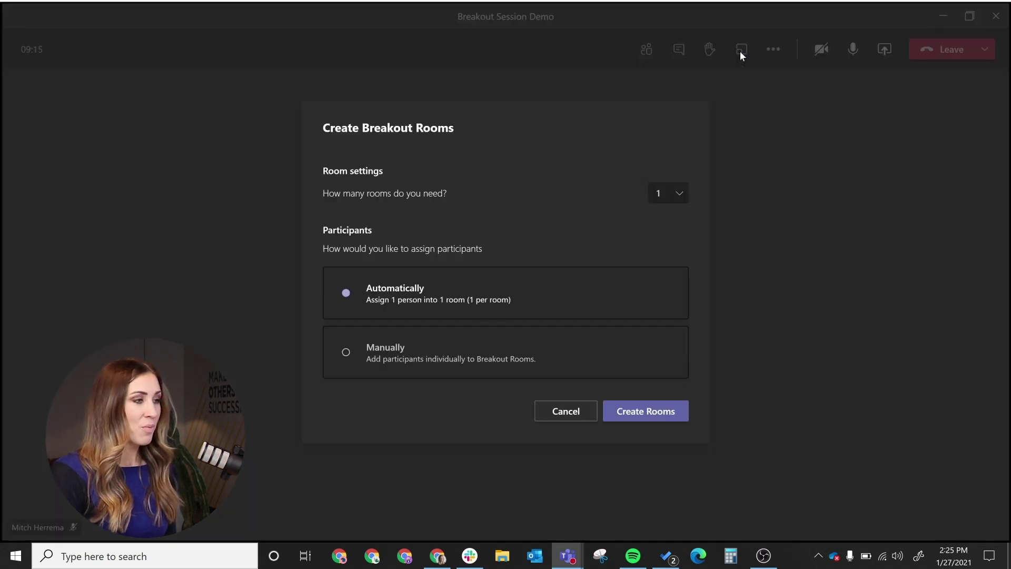
pyautogui.click(679, 203)
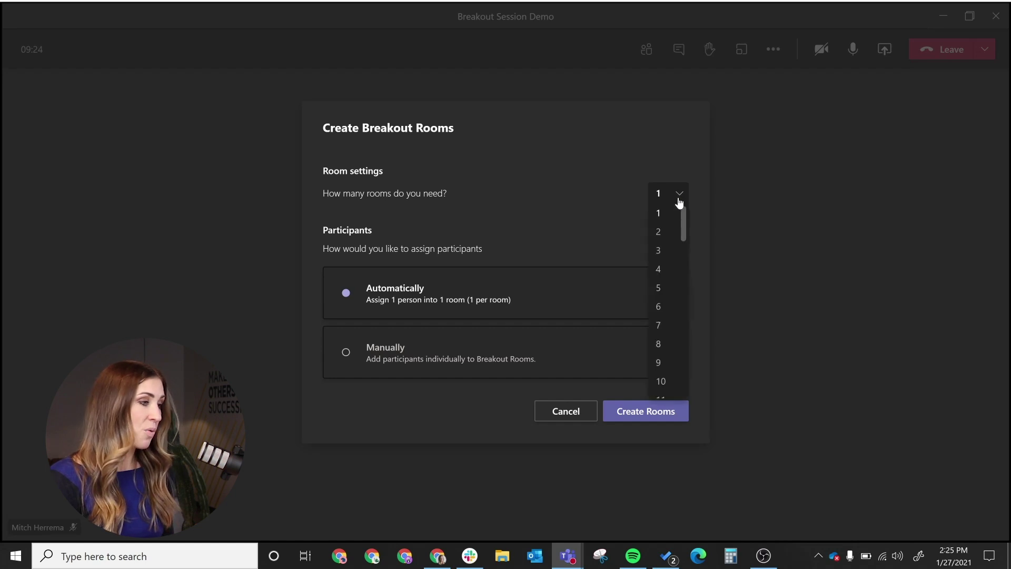
pyautogui.click(671, 235)
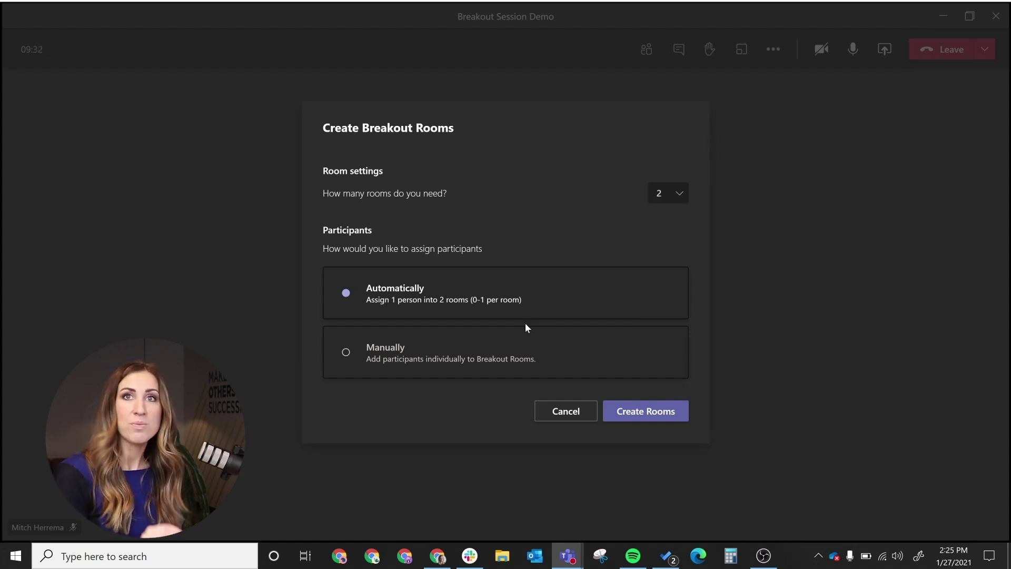
pyautogui.click(479, 365)
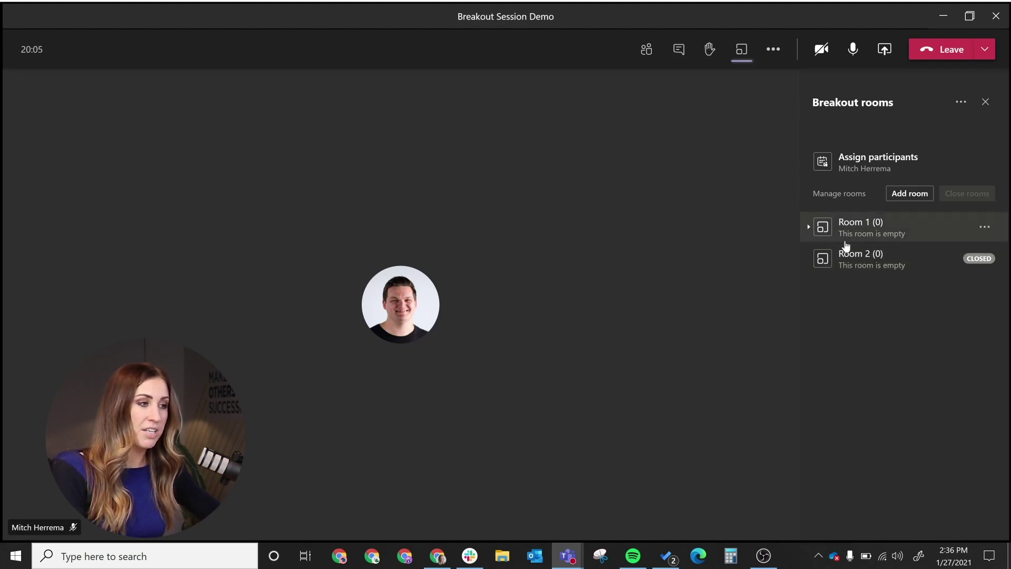
# Assign the unassigned participant to Room 1.
pyautogui.click(813, 165)
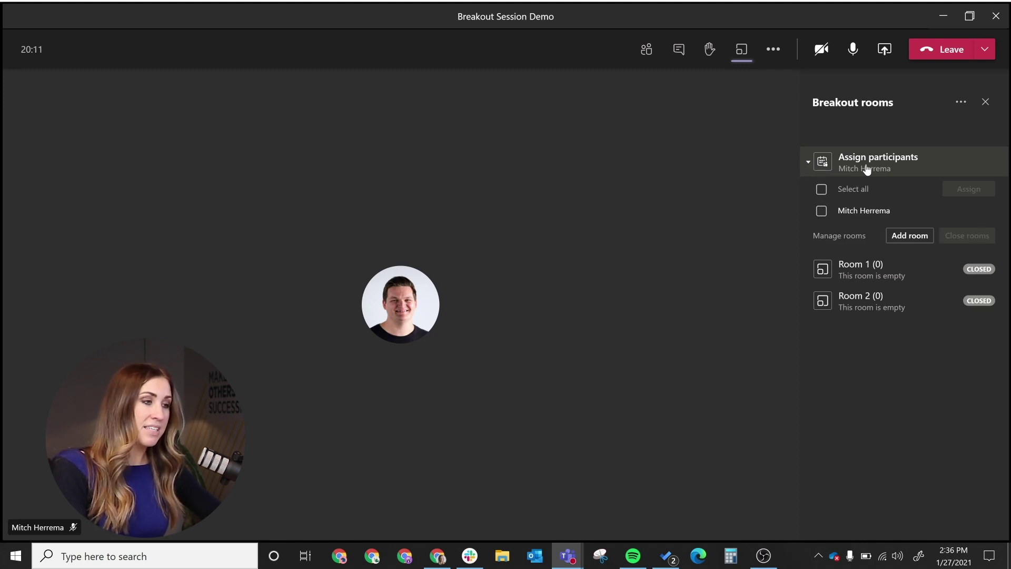
pyautogui.click(822, 212)
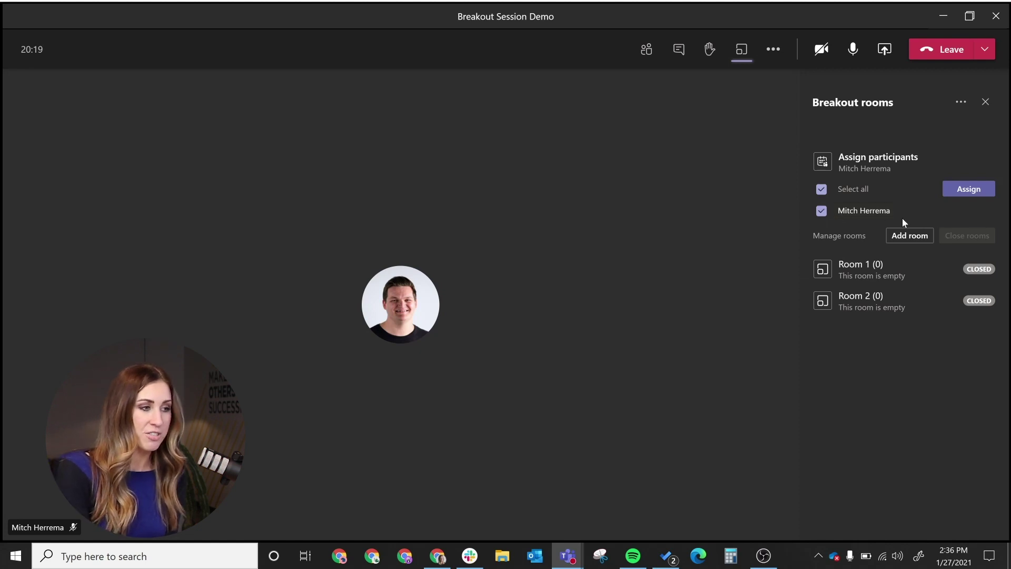
pyautogui.click(822, 211)
pyautogui.click(827, 215)
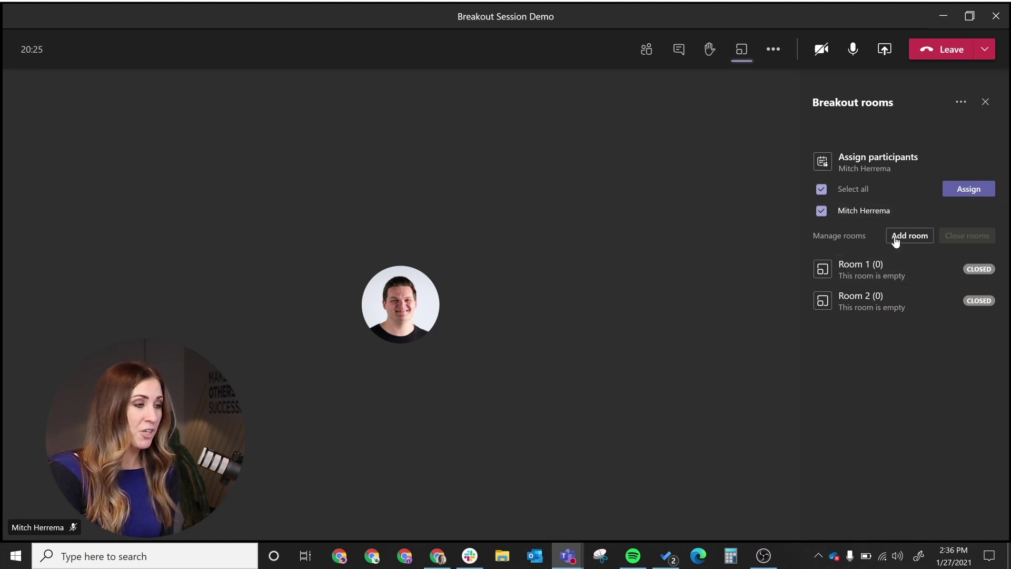
pyautogui.click(958, 193)
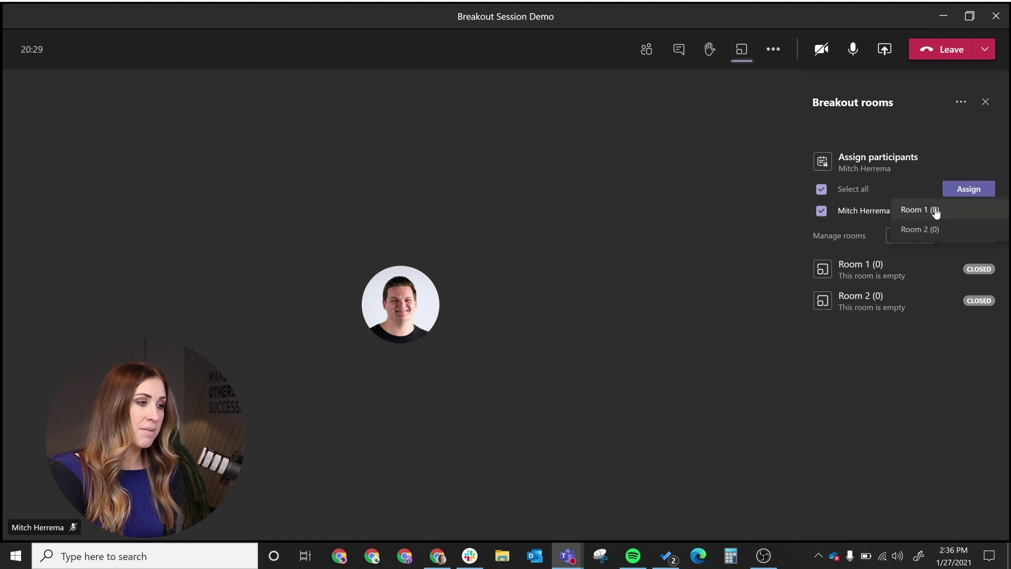
pyautogui.click(936, 210)
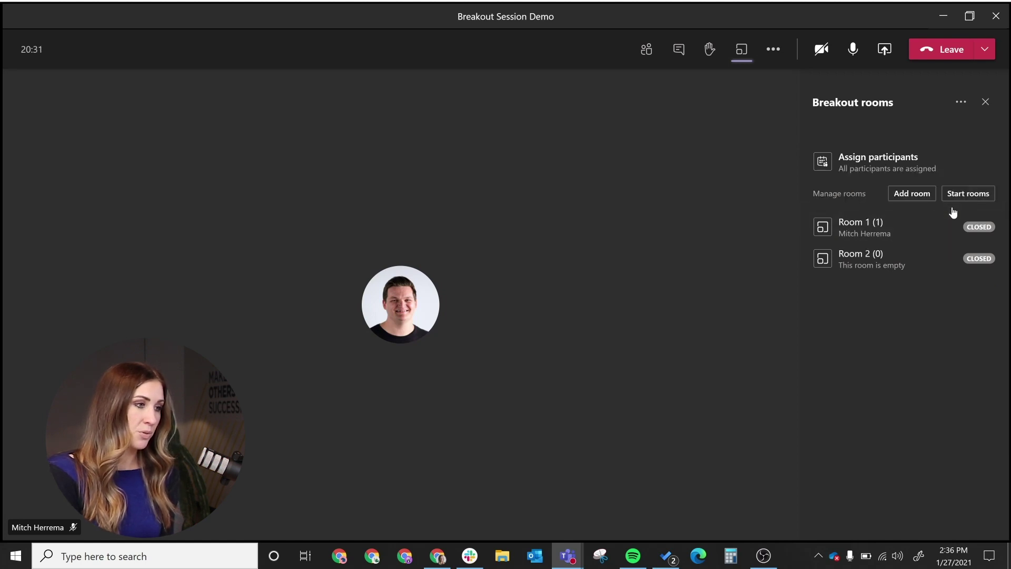
# Start the breakout rooms after reviewing Room 1's participants, and open the meeting chat inside Room 1.
pyautogui.click(808, 227)
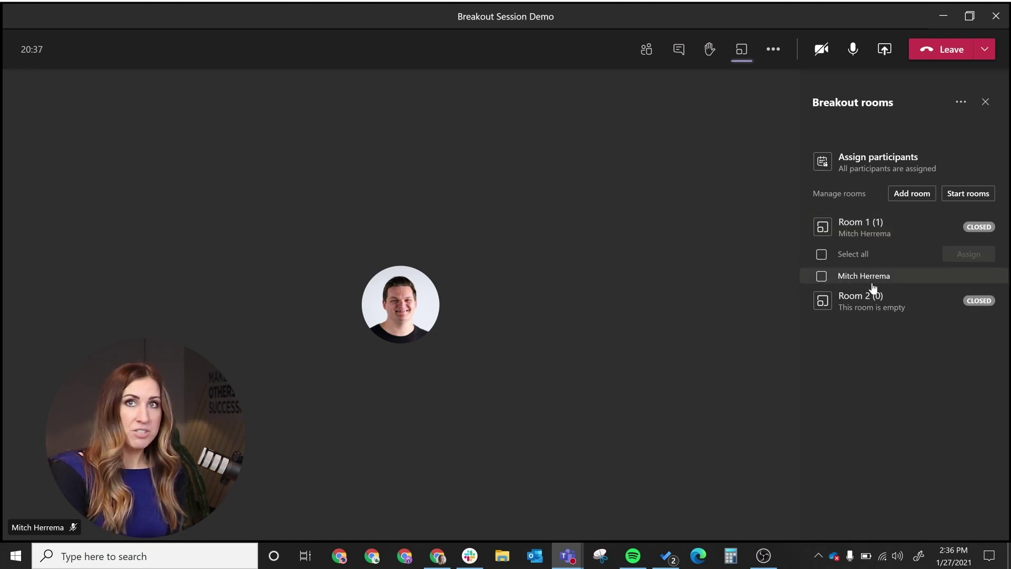
pyautogui.click(969, 194)
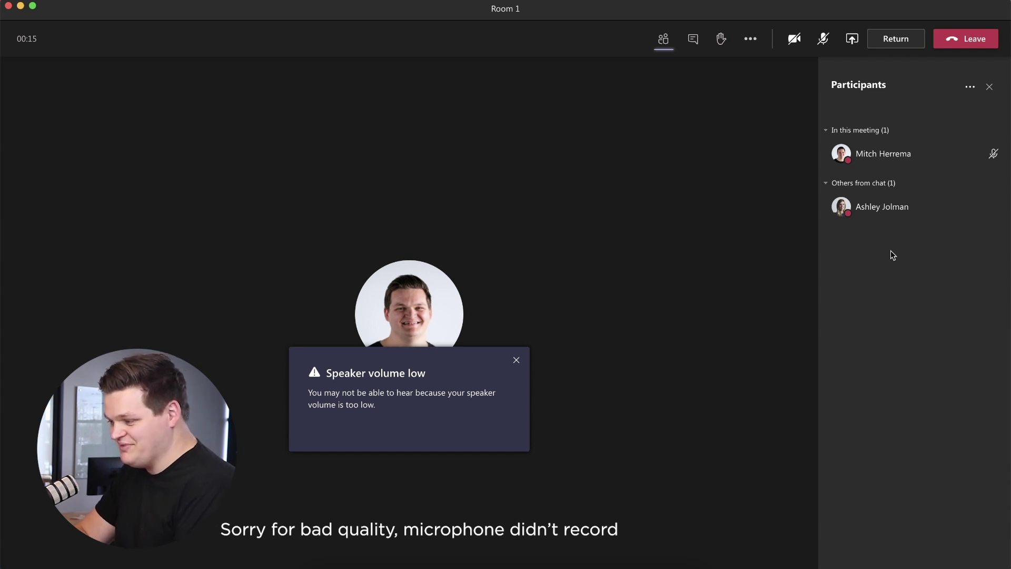
pyautogui.click(694, 50)
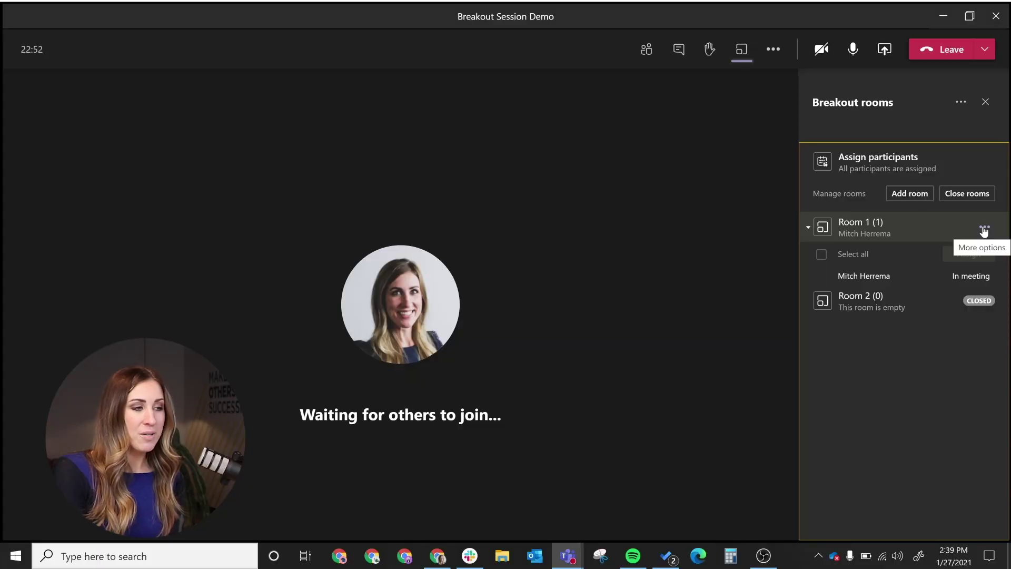
# Join Room 1 briefly as the organizer and leave it, and close all breakout rooms.
pyautogui.click(984, 231)
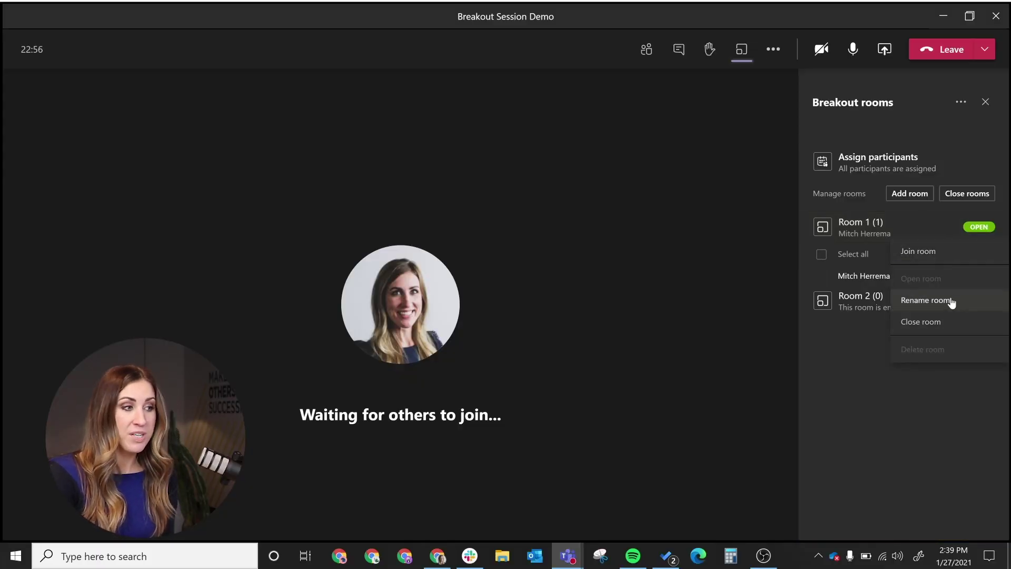
pyautogui.click(930, 252)
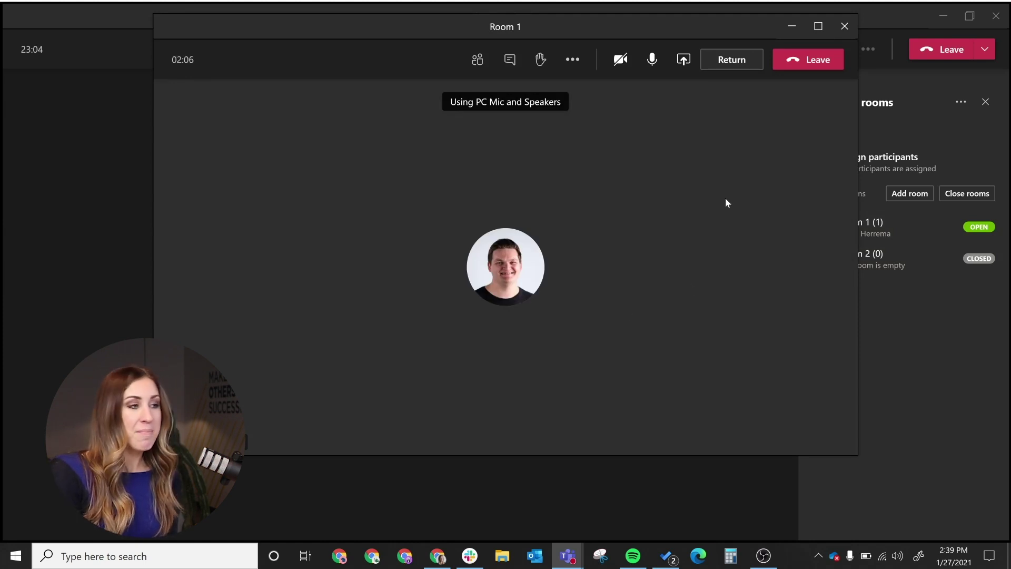
pyautogui.click(805, 63)
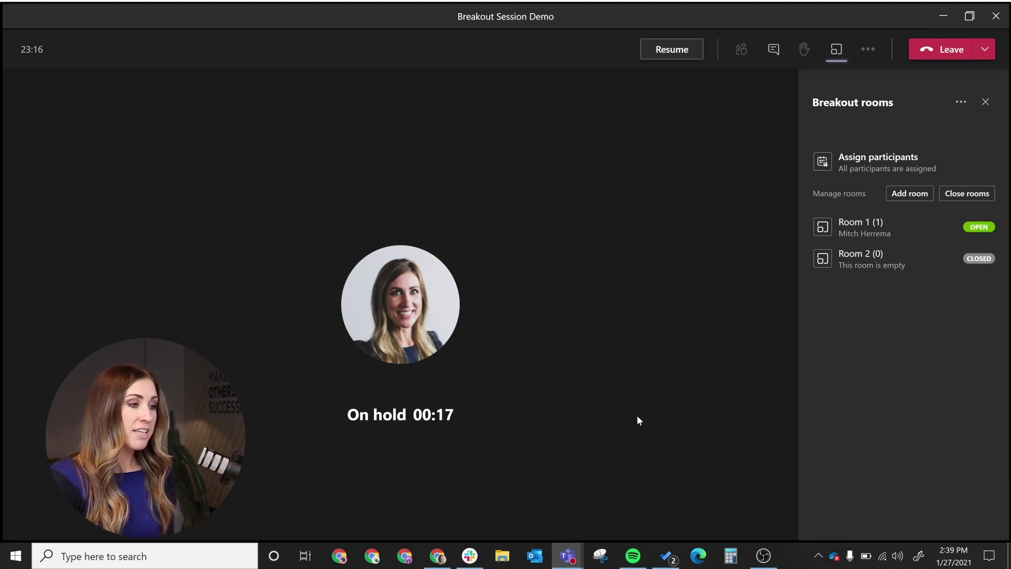
pyautogui.click(972, 194)
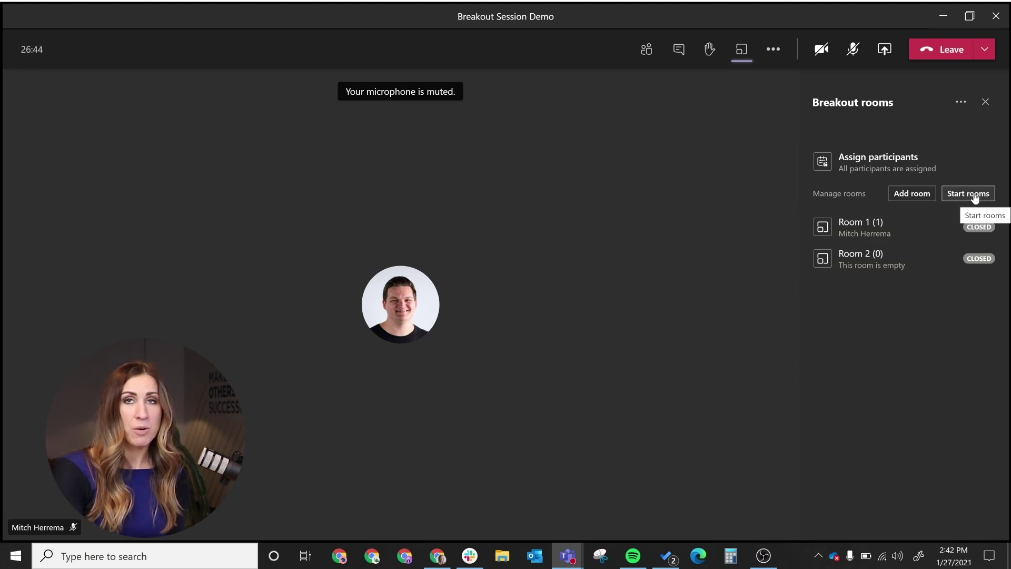
# Recreate the breakout rooms as 2 rooms with participants assigned automatically.
pyautogui.click(963, 103)
pyautogui.click(935, 151)
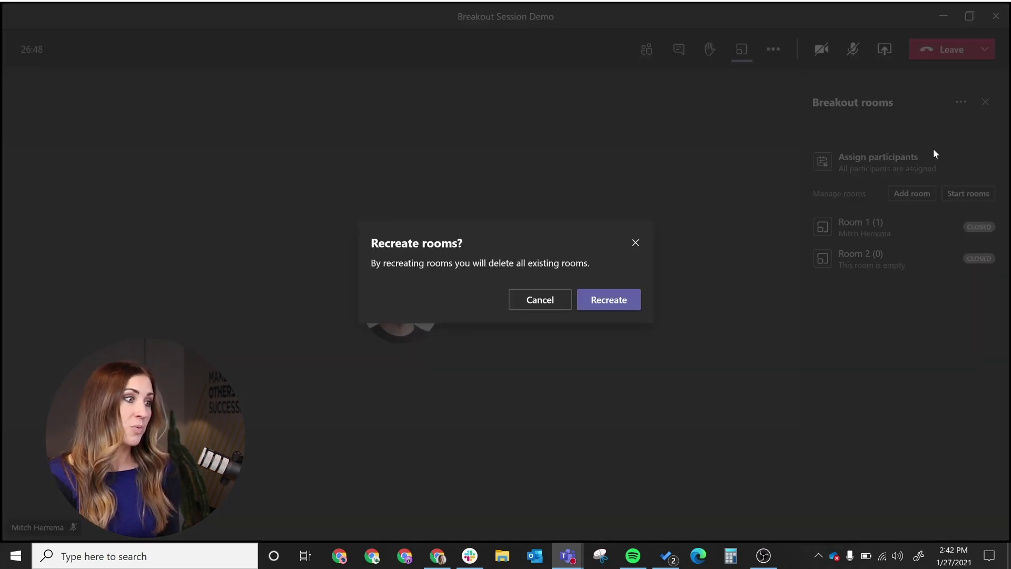
pyautogui.click(621, 304)
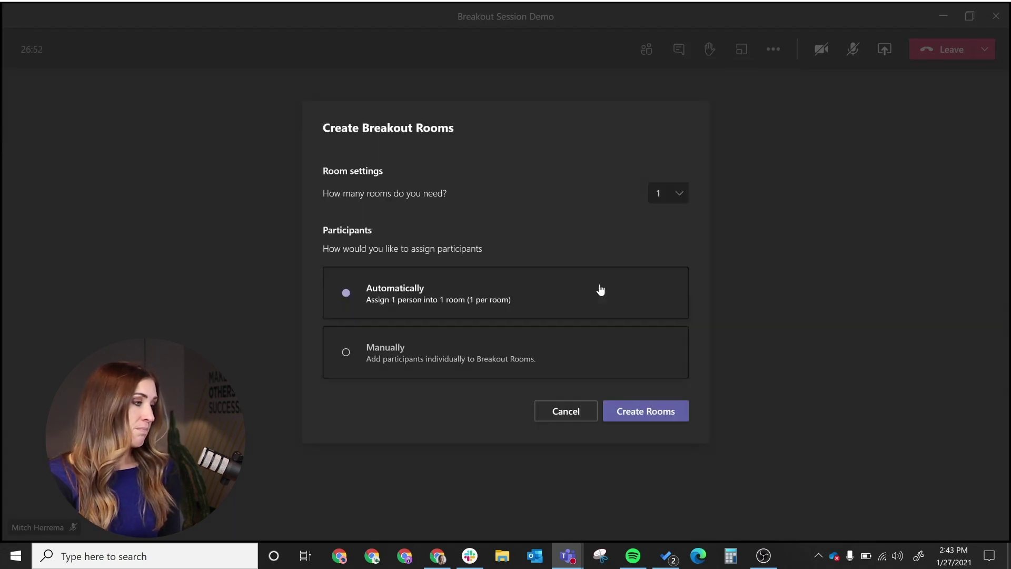
pyautogui.click(668, 195)
pyautogui.click(663, 232)
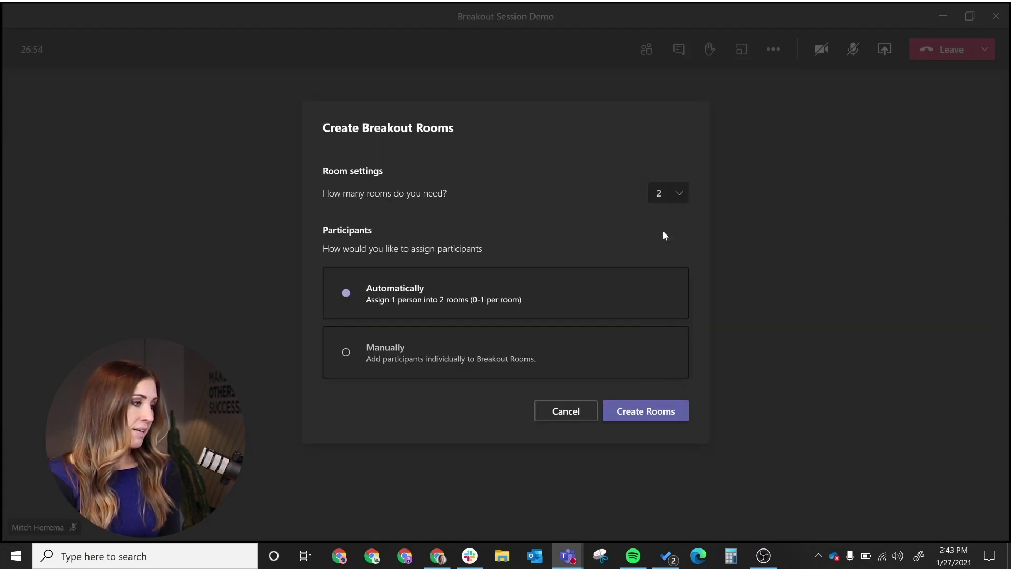
pyautogui.click(643, 413)
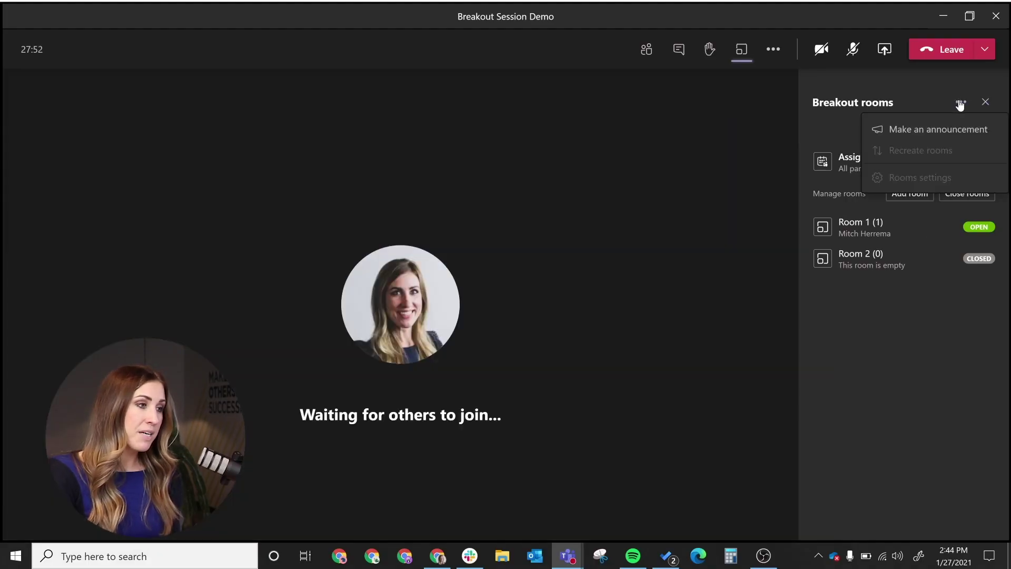
# Send the announcement "5 minutes left!" to the breakout rooms, and close the rooms.
pyautogui.click(933, 130)
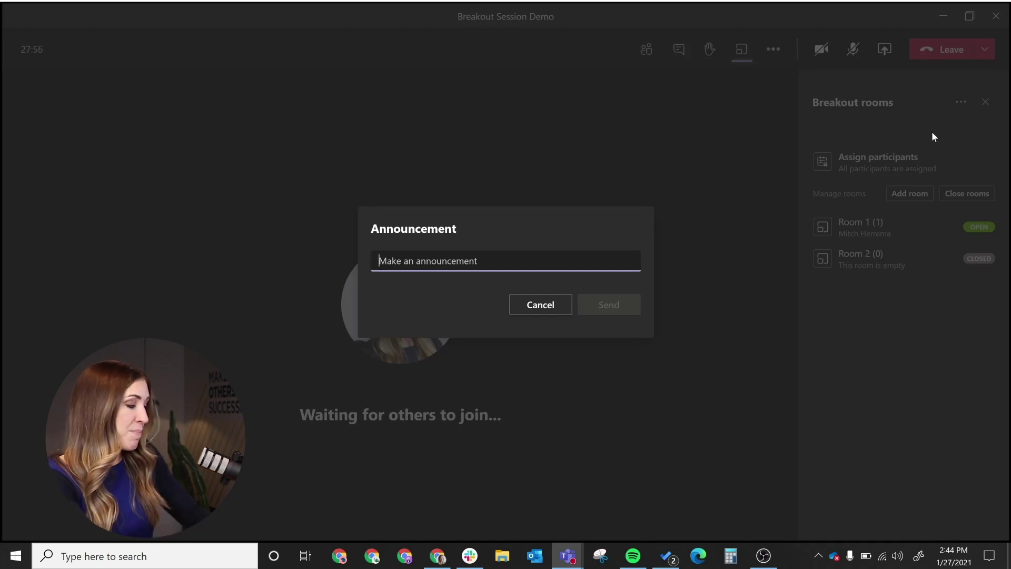
pyautogui.write('Me')
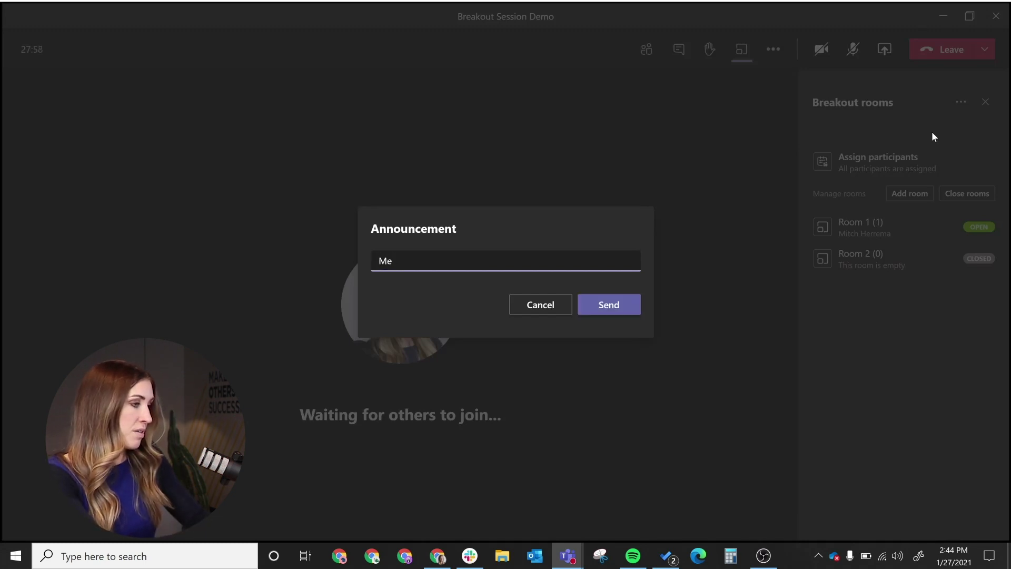
pyautogui.press('BackSpace')
pyautogui.press('BackSpace')
pyautogui.write('5 minu')
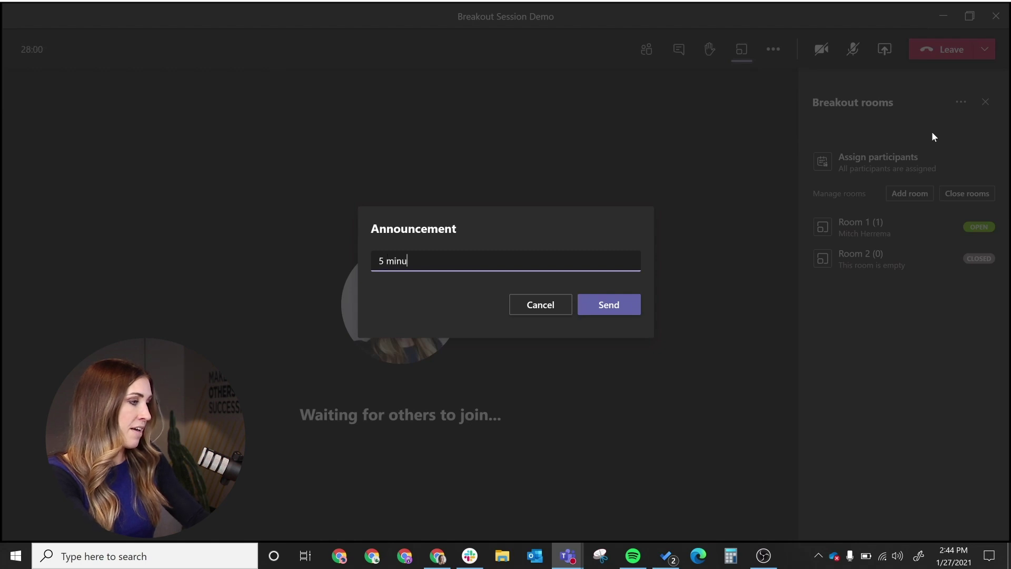
pyautogui.write('tes left!')
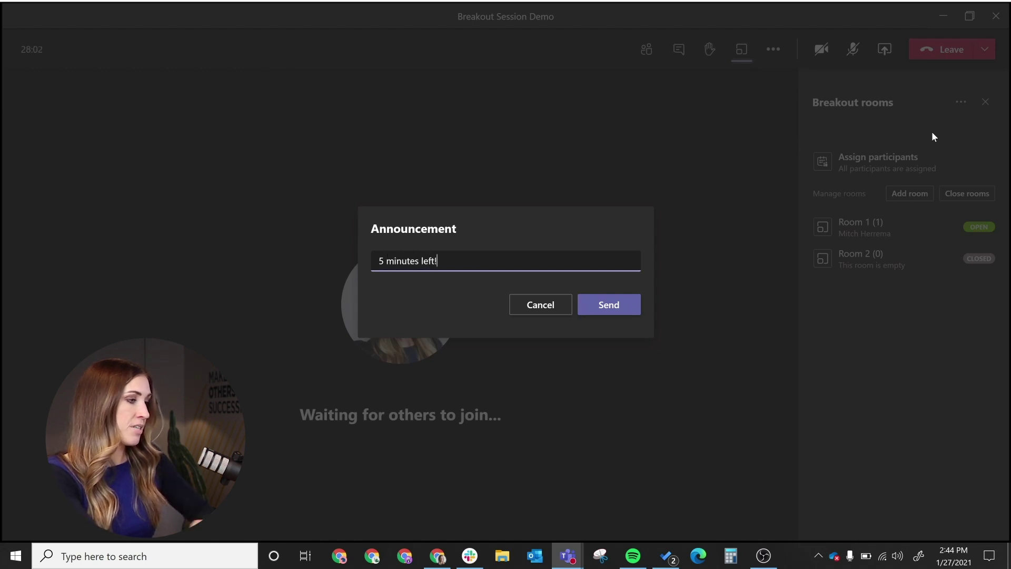
pyautogui.press('Return')
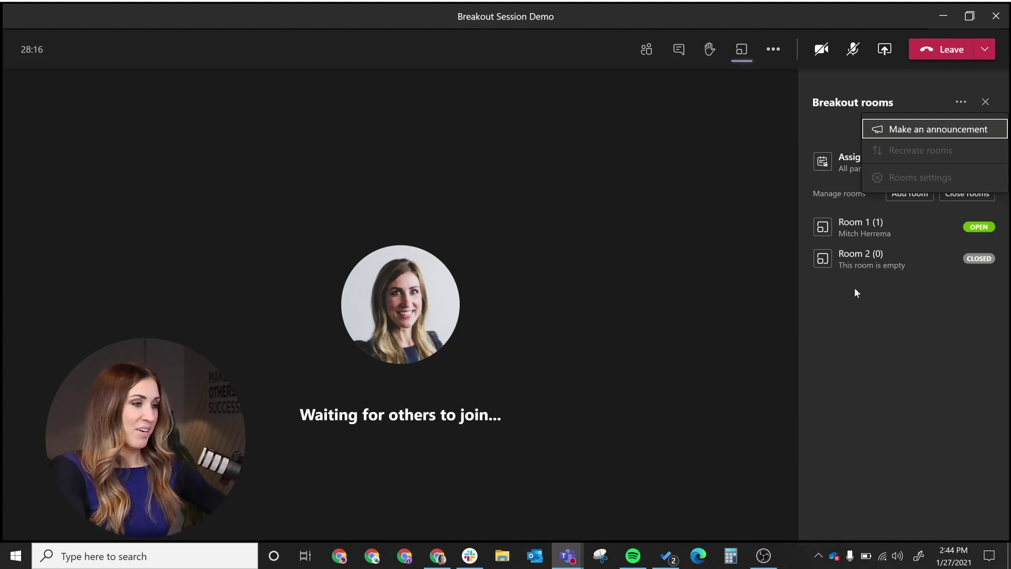
pyautogui.click(856, 288)
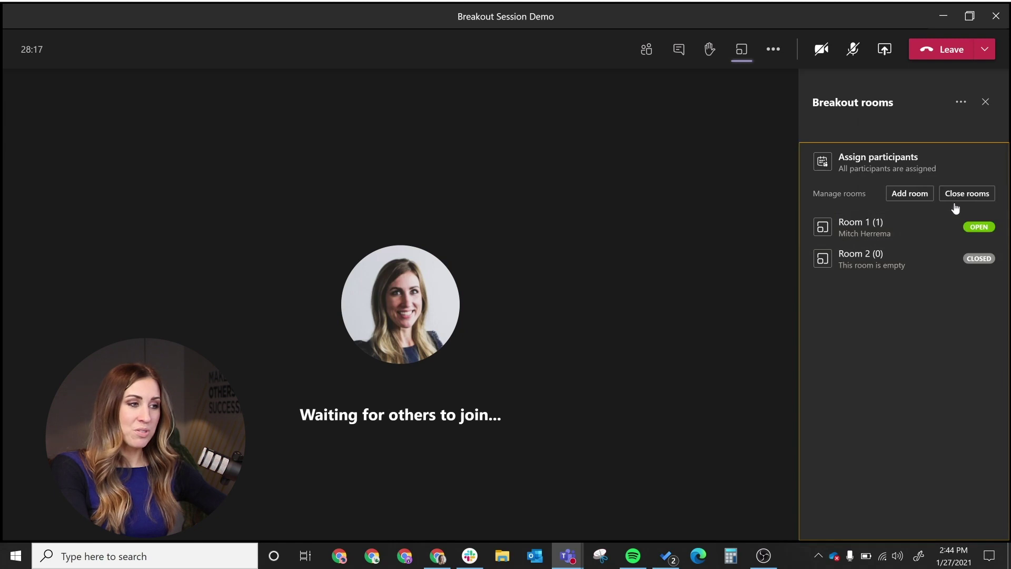
pyautogui.click(960, 195)
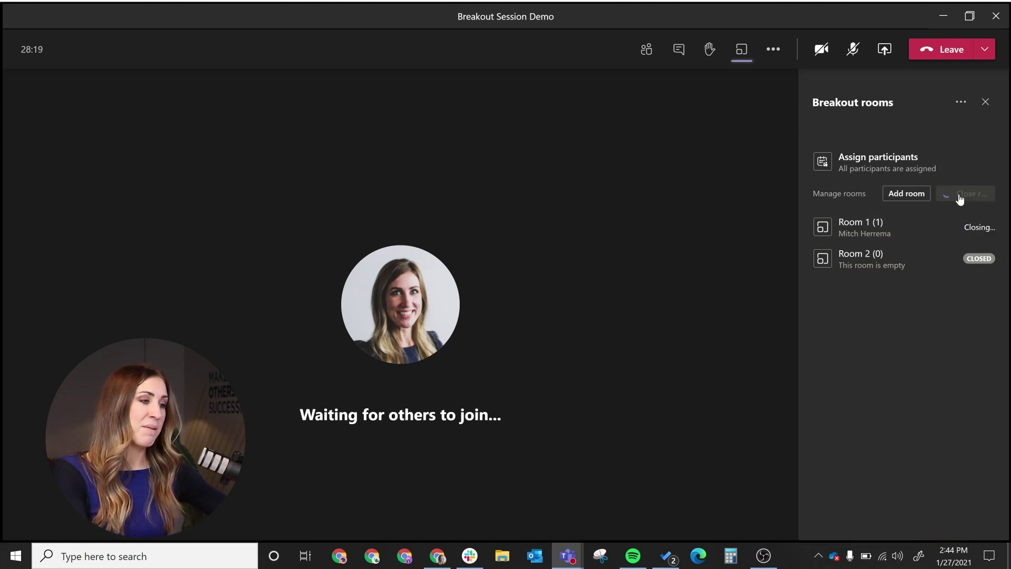